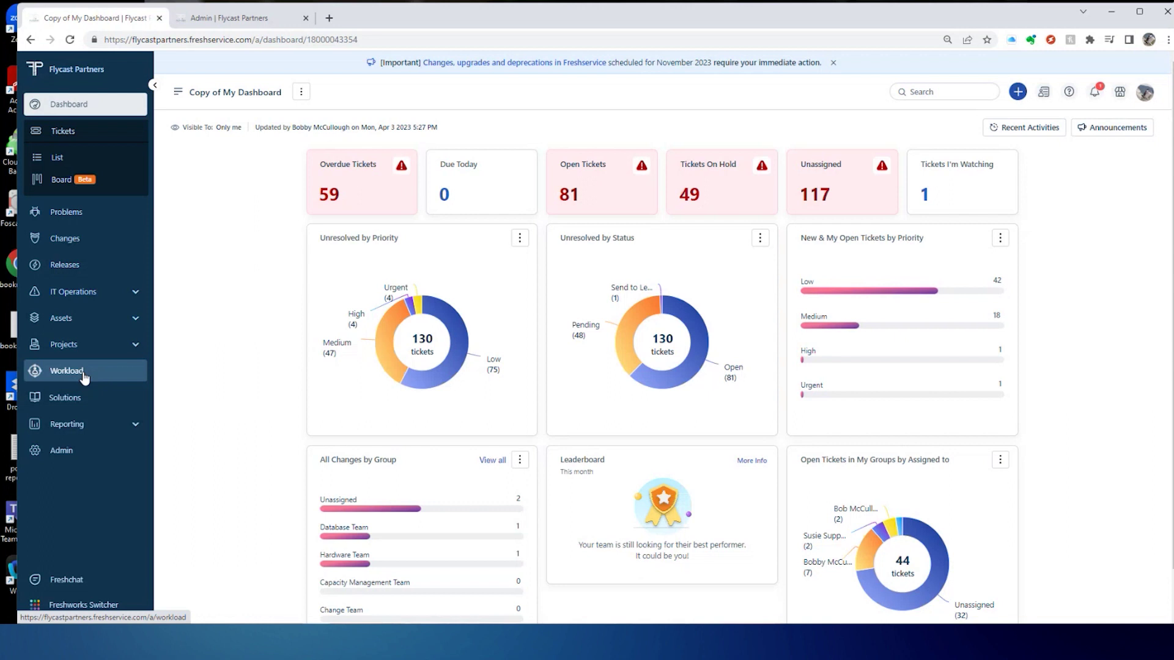
Show the team Workload view for the week of Jun 25 – Jul 01, 2023
left_click(82, 377)
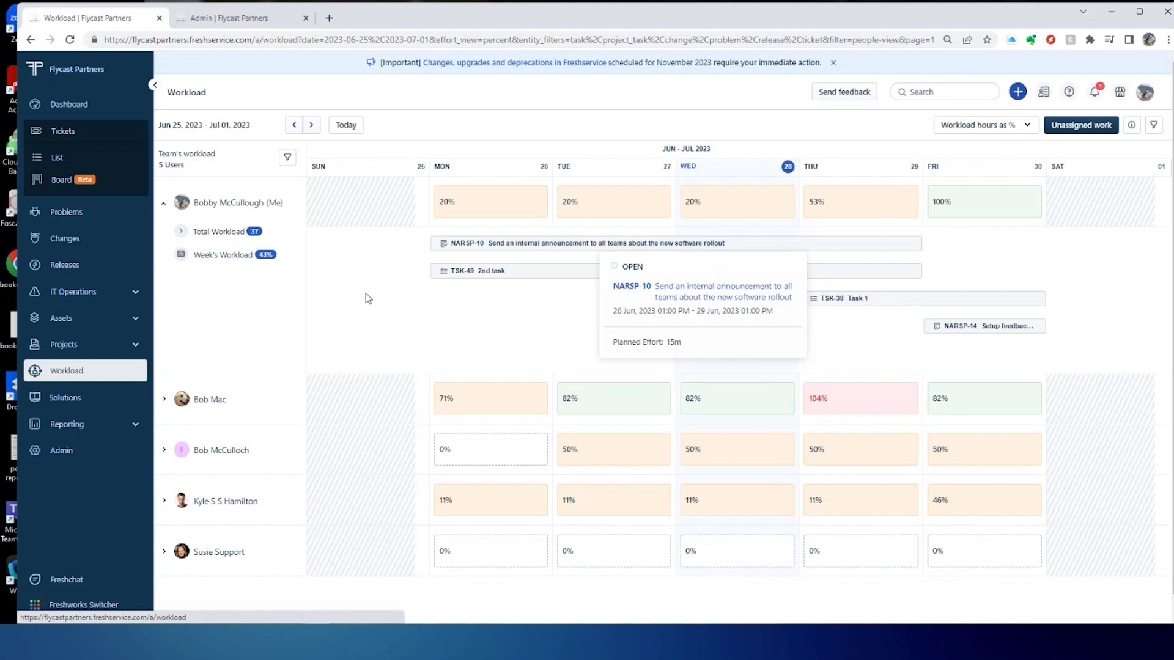
Plan unassigned task TSK-50 for 28–30 June with 6h effort, assign the available agent, and save
left_click(1082, 126)
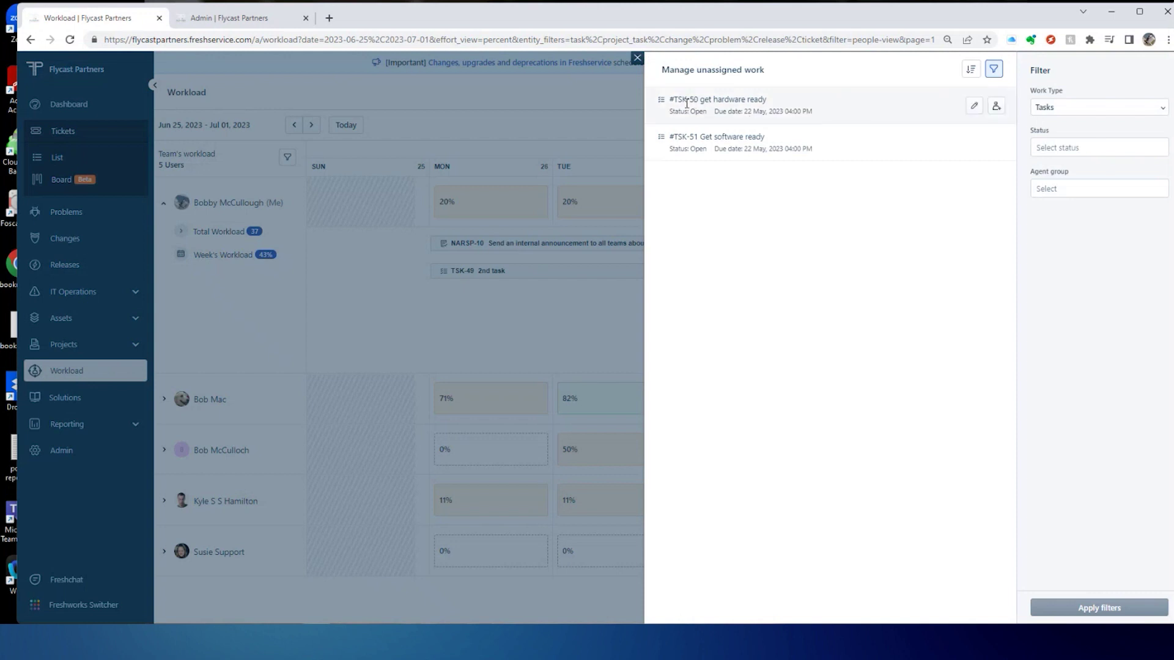
left_click(975, 107)
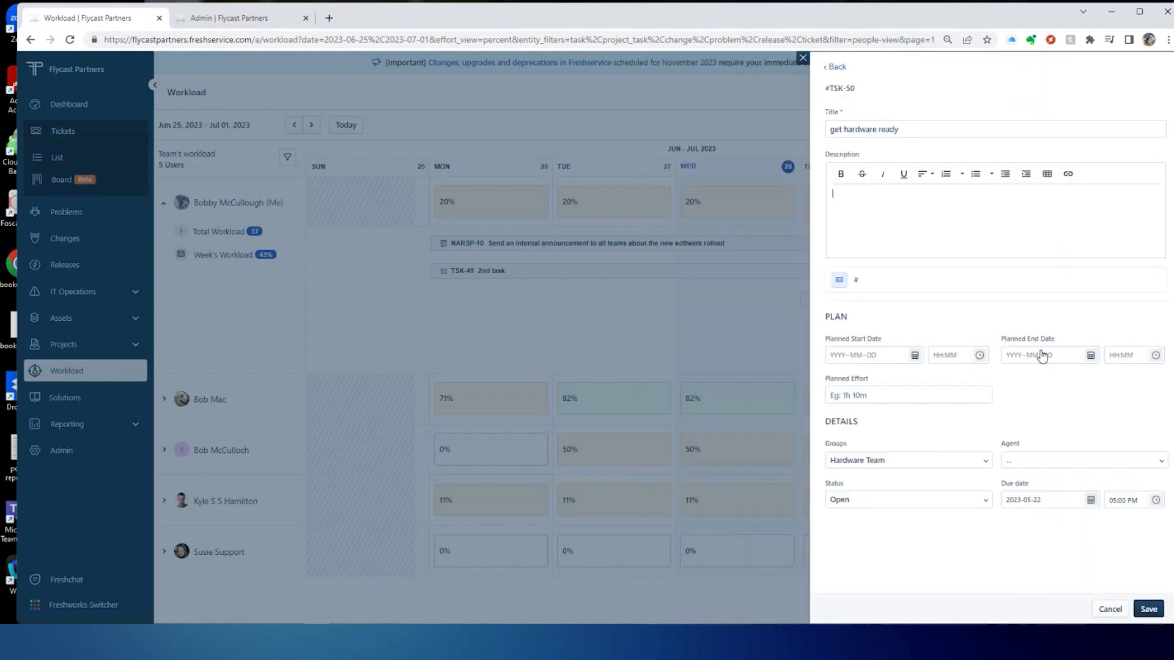
left_click(916, 357)
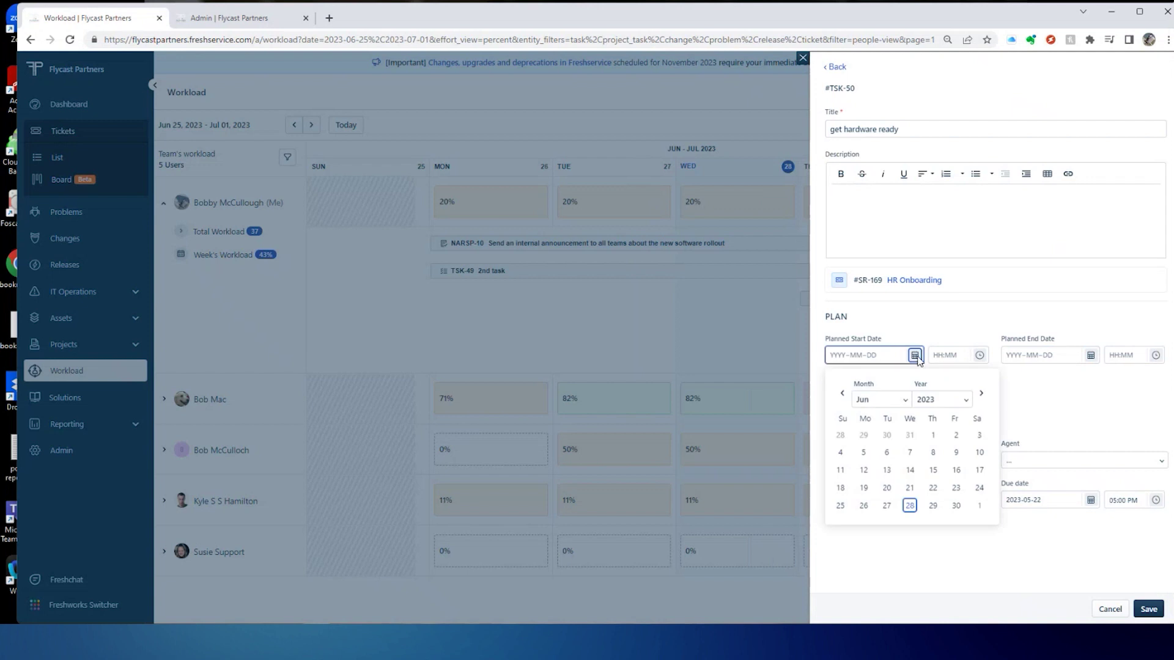
left_click(910, 507)
left_click(1091, 356)
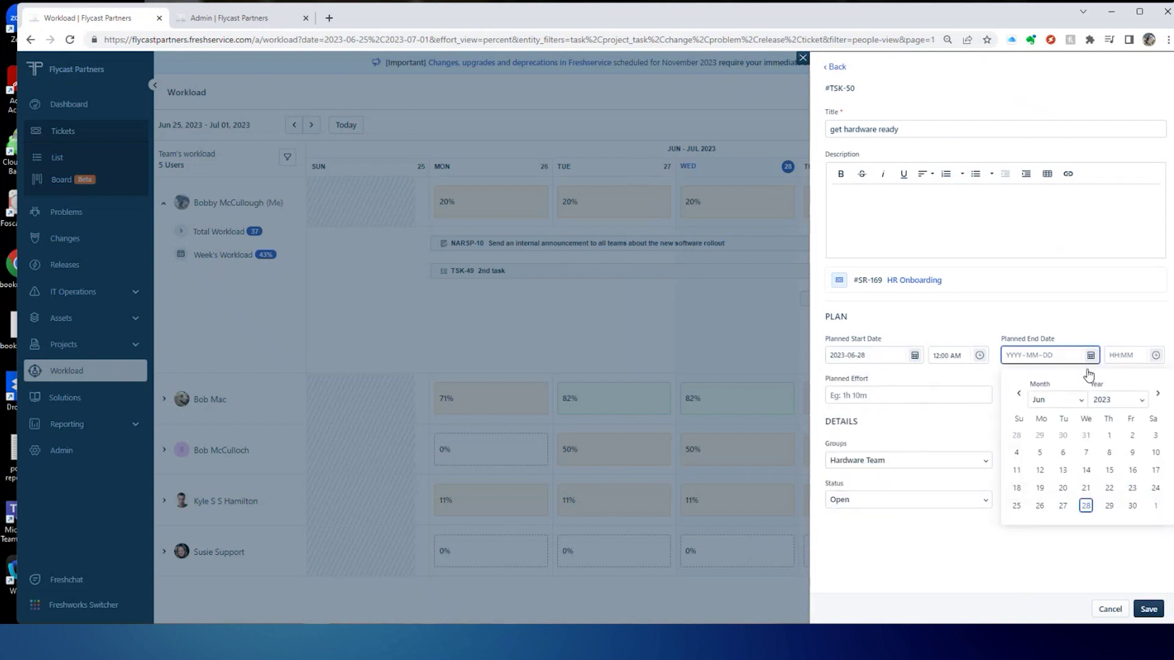
left_click(1132, 506)
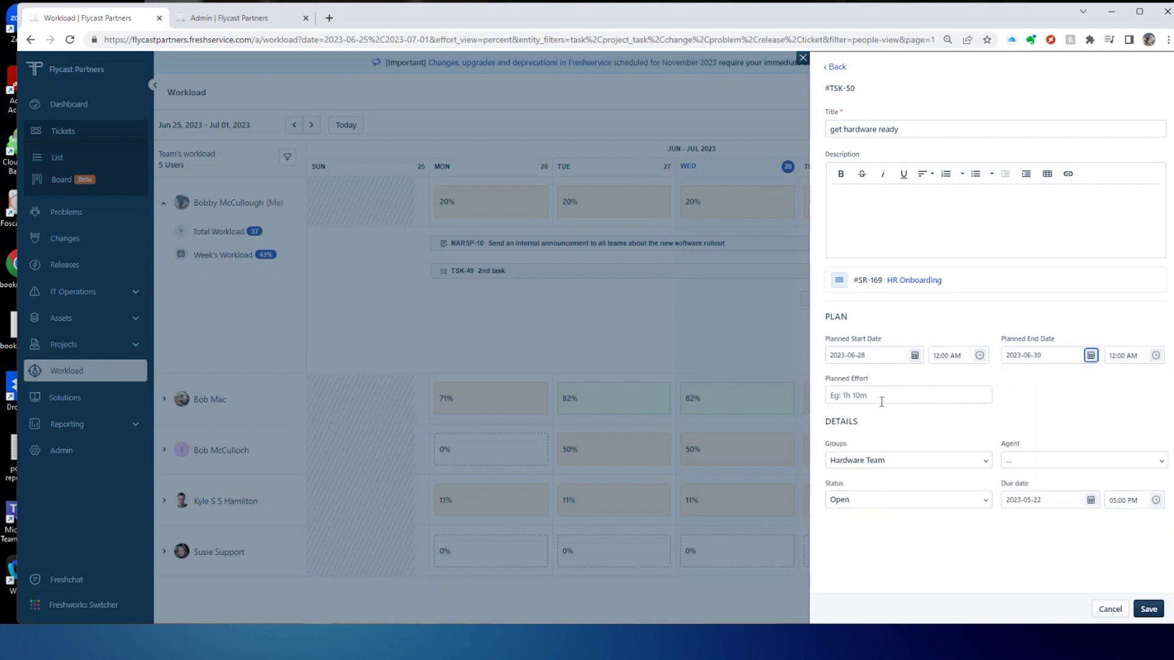
left_click(852, 396)
type("6")
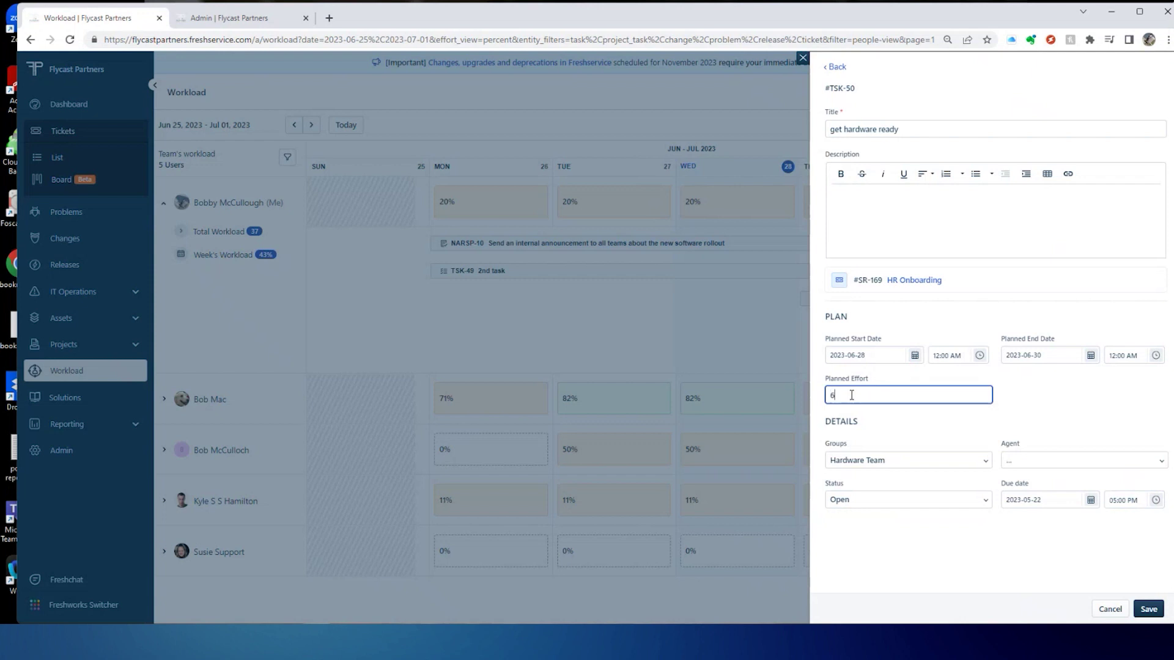
type("h")
left_click(1119, 464)
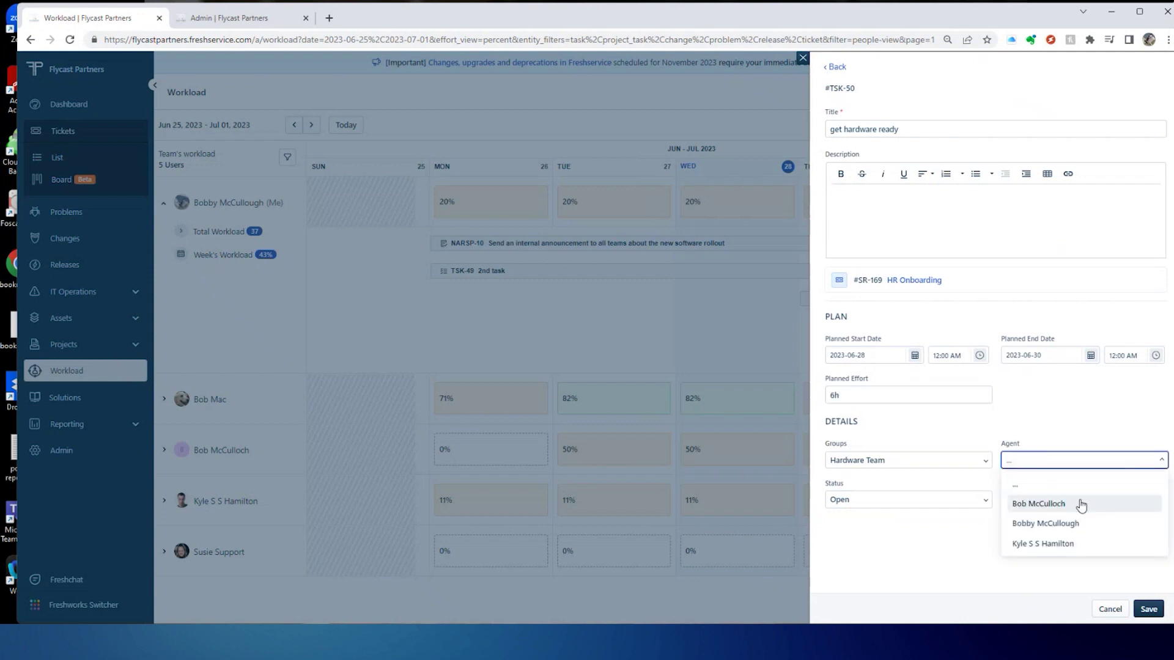
left_click(1048, 545)
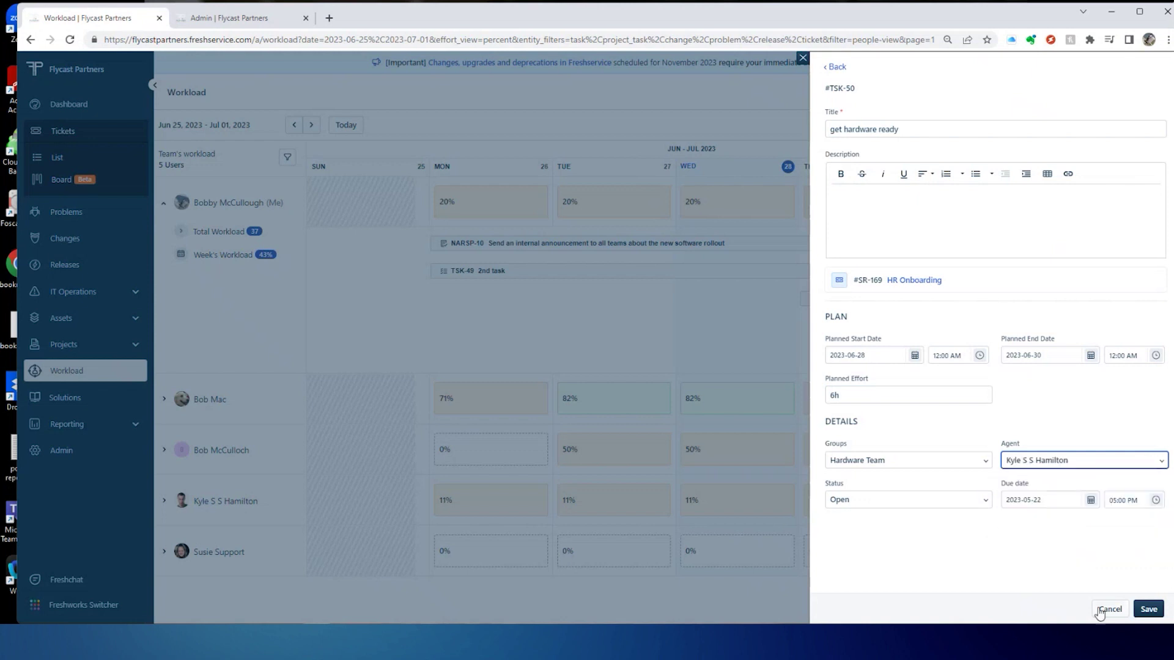
left_click(1149, 610)
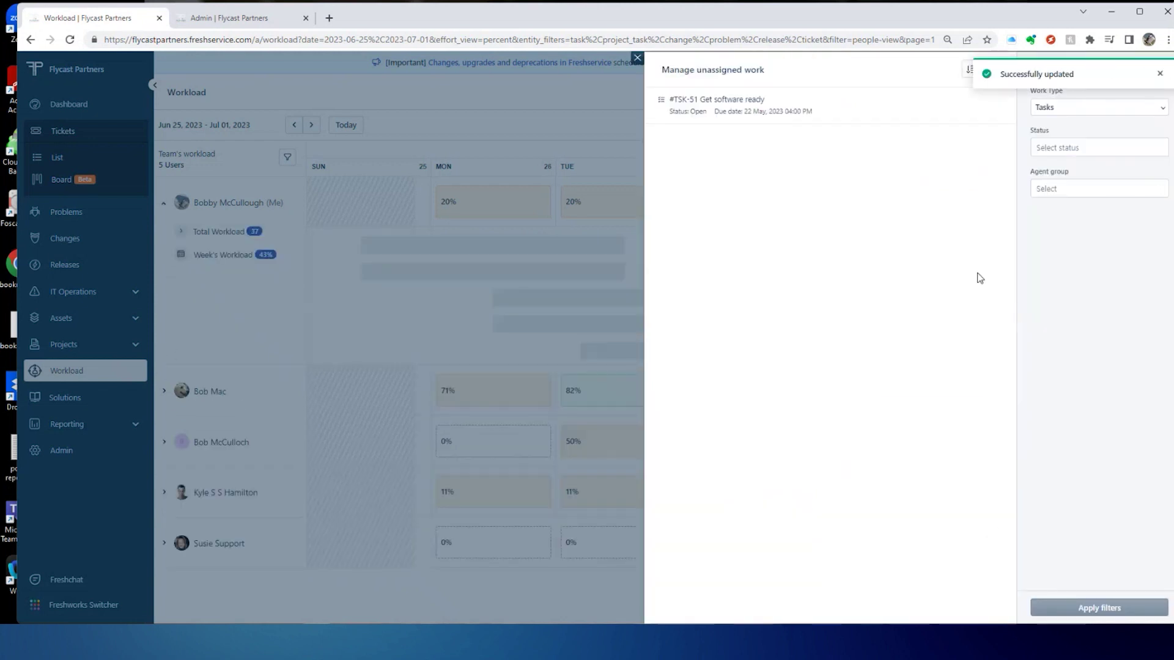
Close the Manage unassigned work panel to return to the Workload grid
left_click(637, 57)
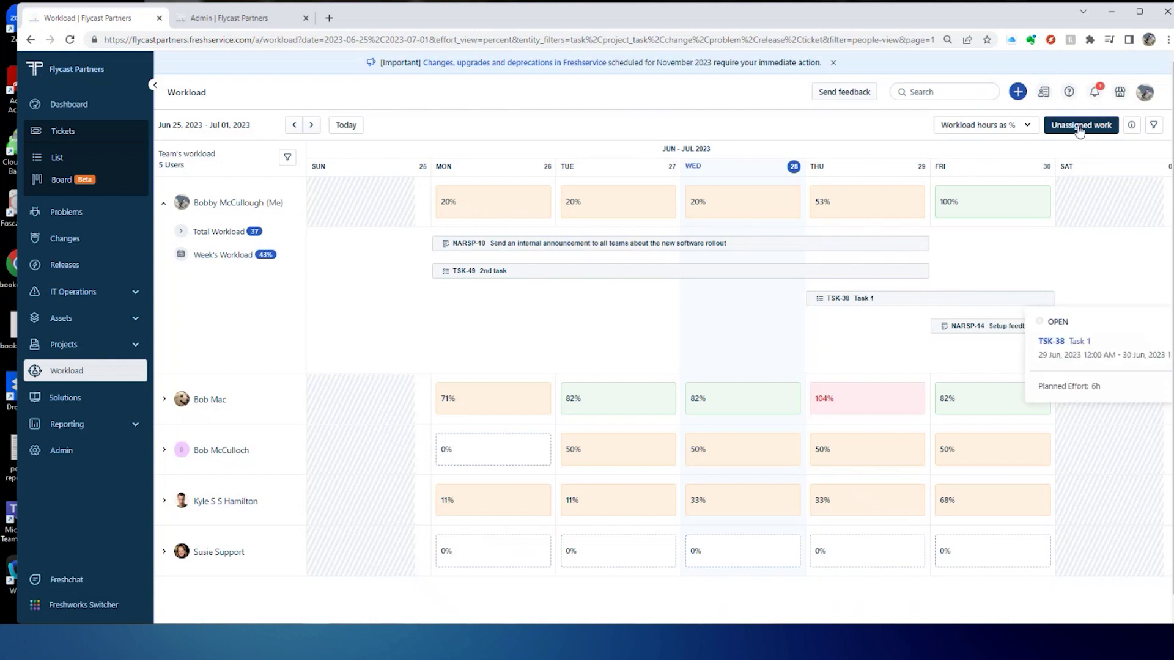
Reassign #TSK-45 from the agent at 104% on Thursday to the agent with no work
left_click(850, 405)
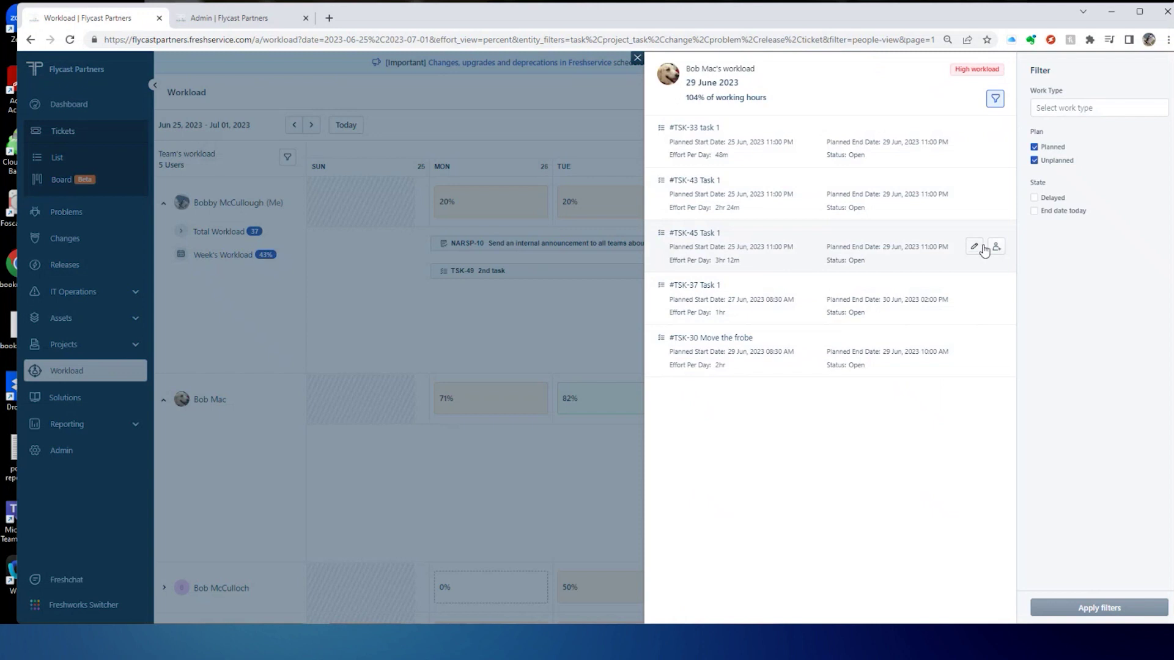
left_click(996, 247)
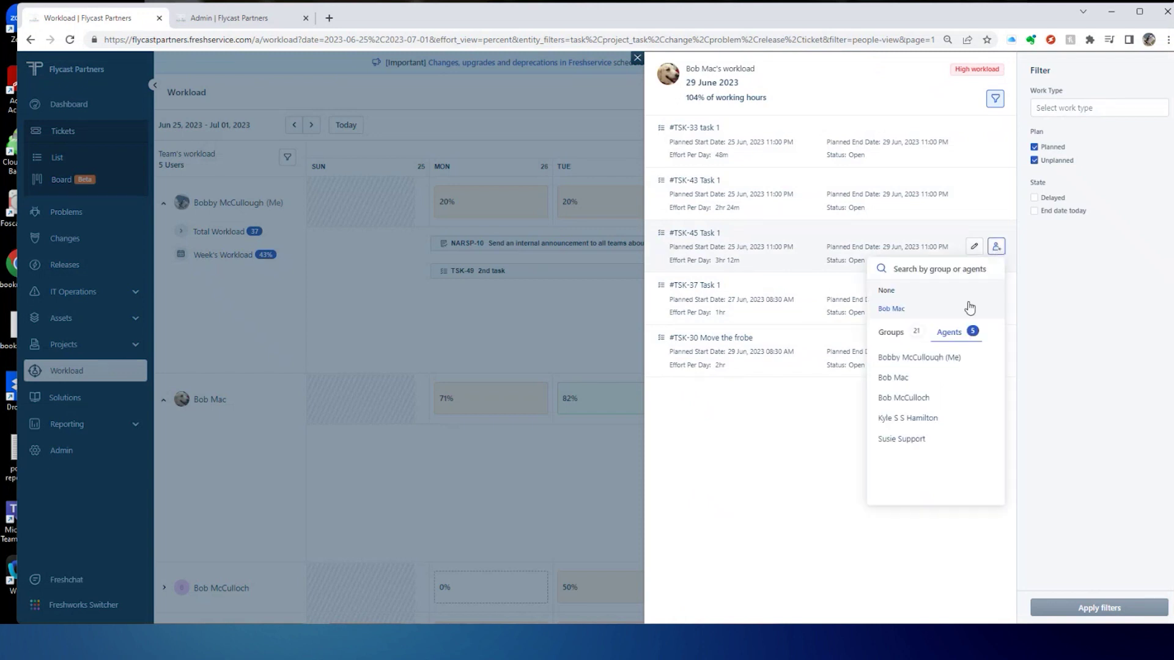
left_click(974, 246)
left_click(1052, 458)
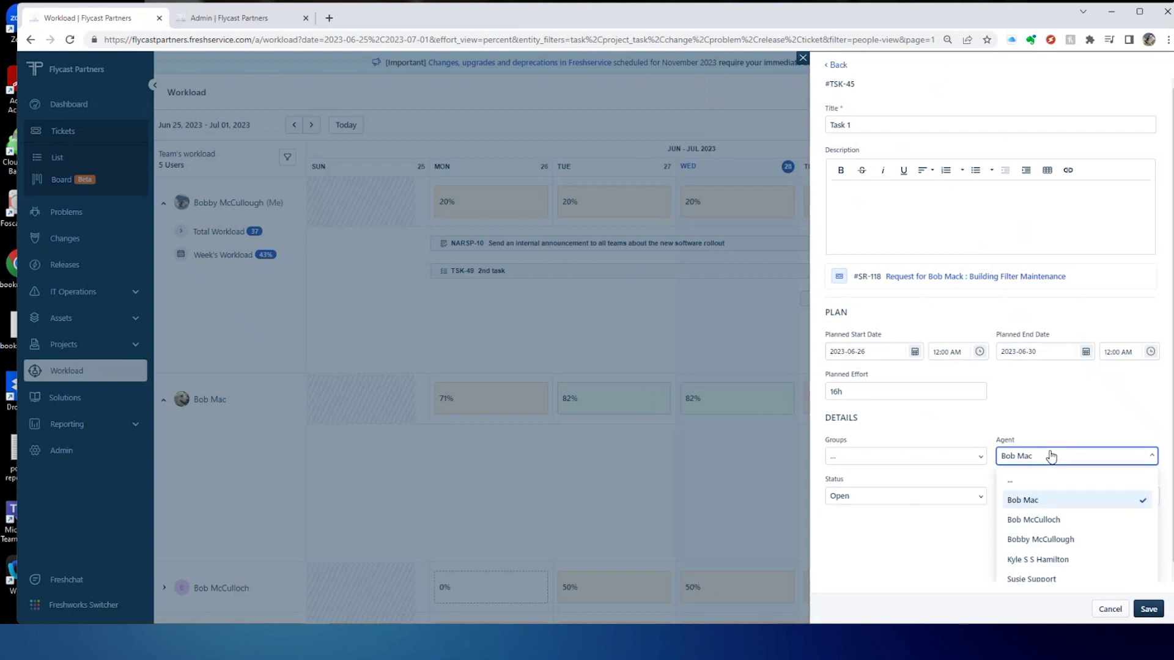
left_click(1029, 578)
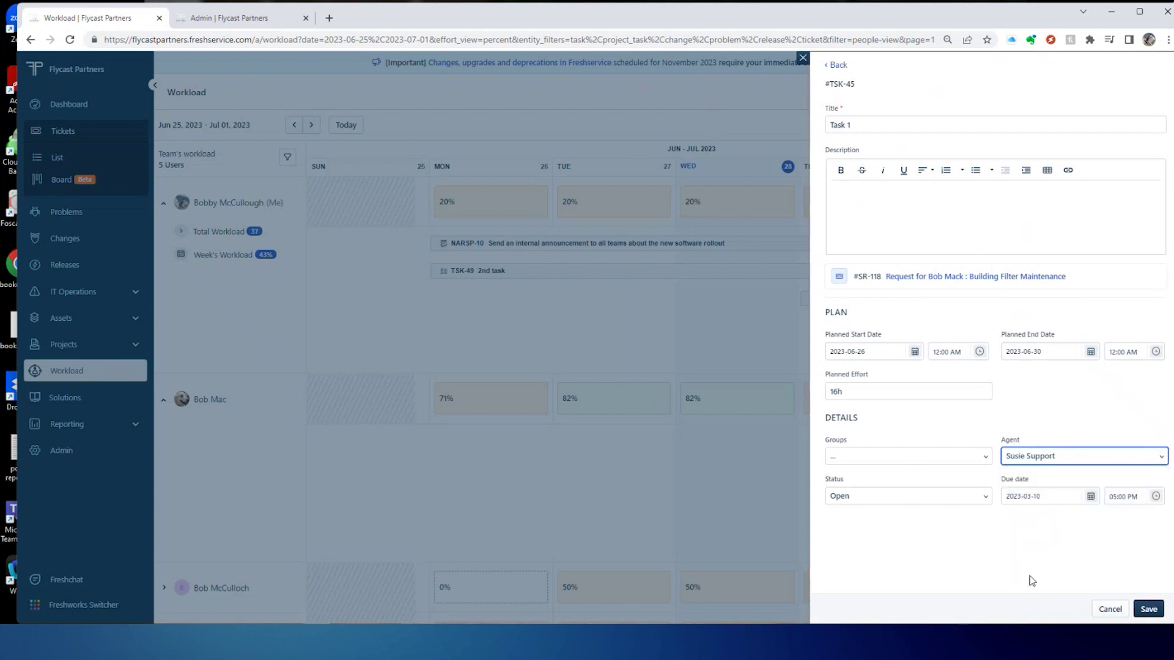
left_click(1148, 612)
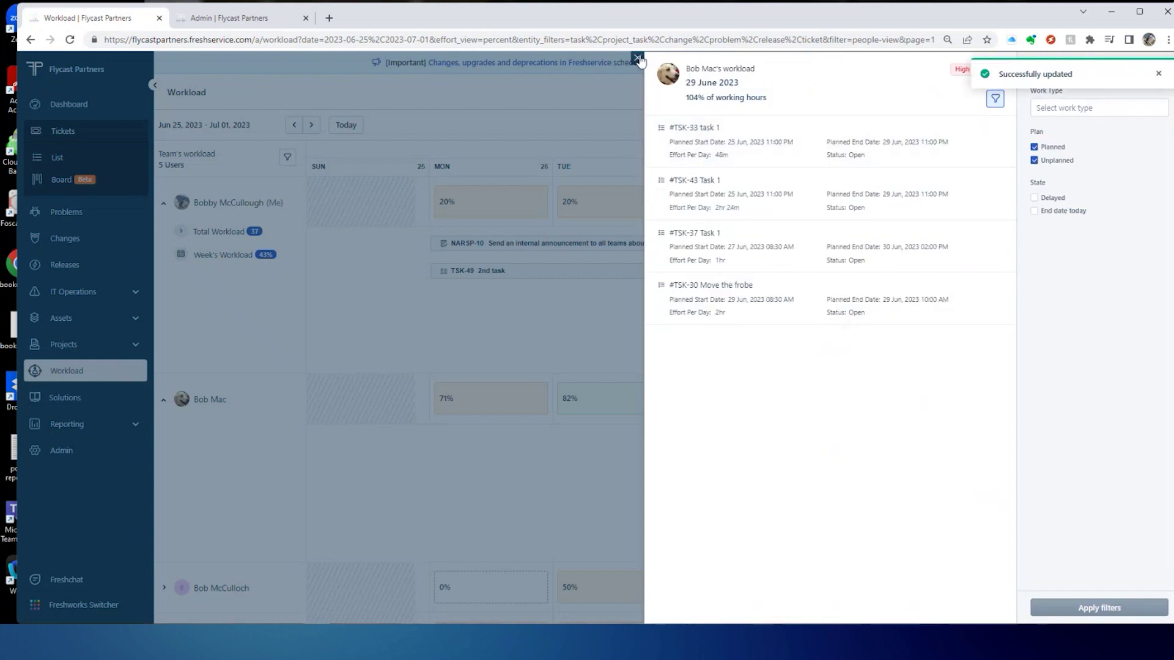
left_click(638, 59)
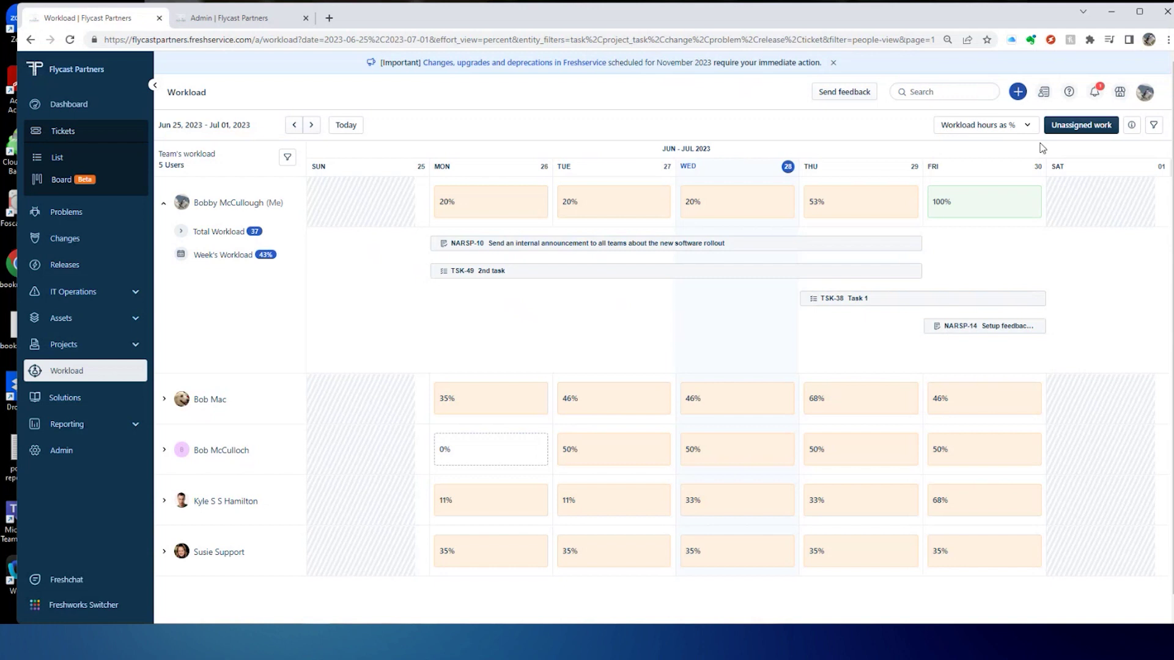
left_click(1027, 125)
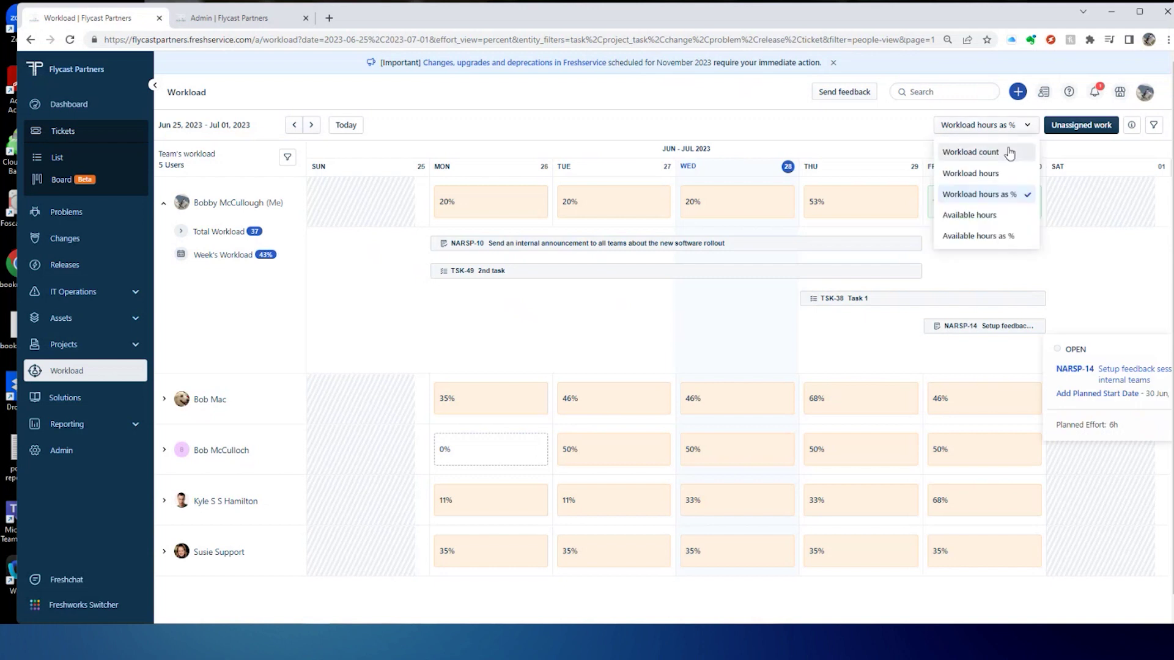
left_click(970, 174)
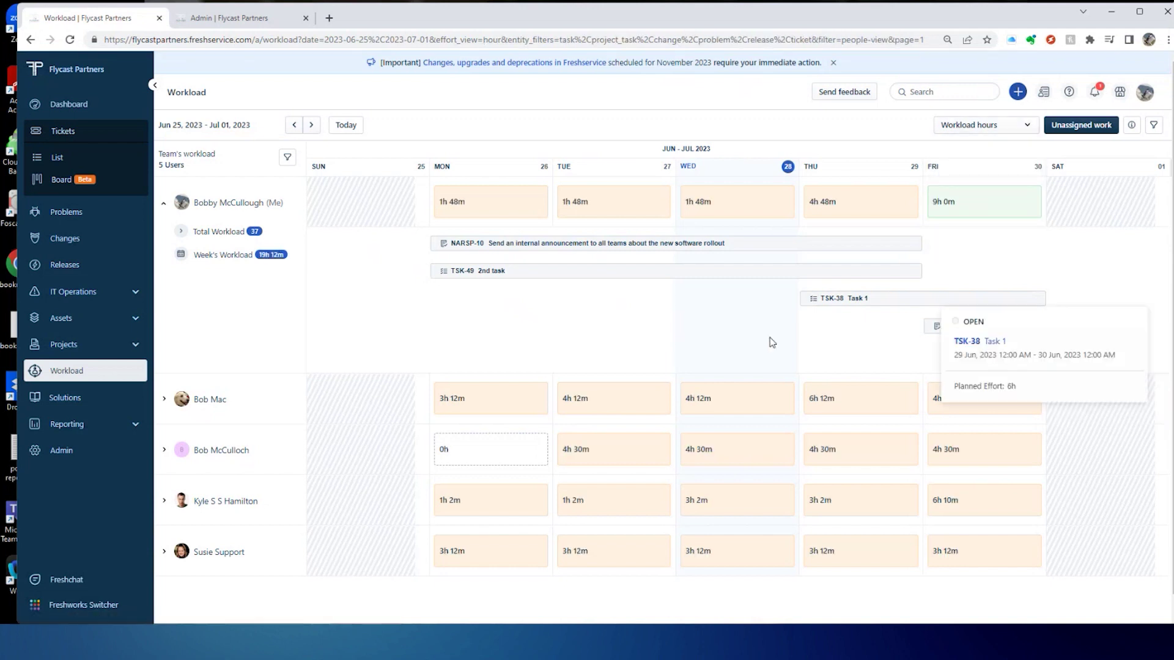
left_click(1022, 125)
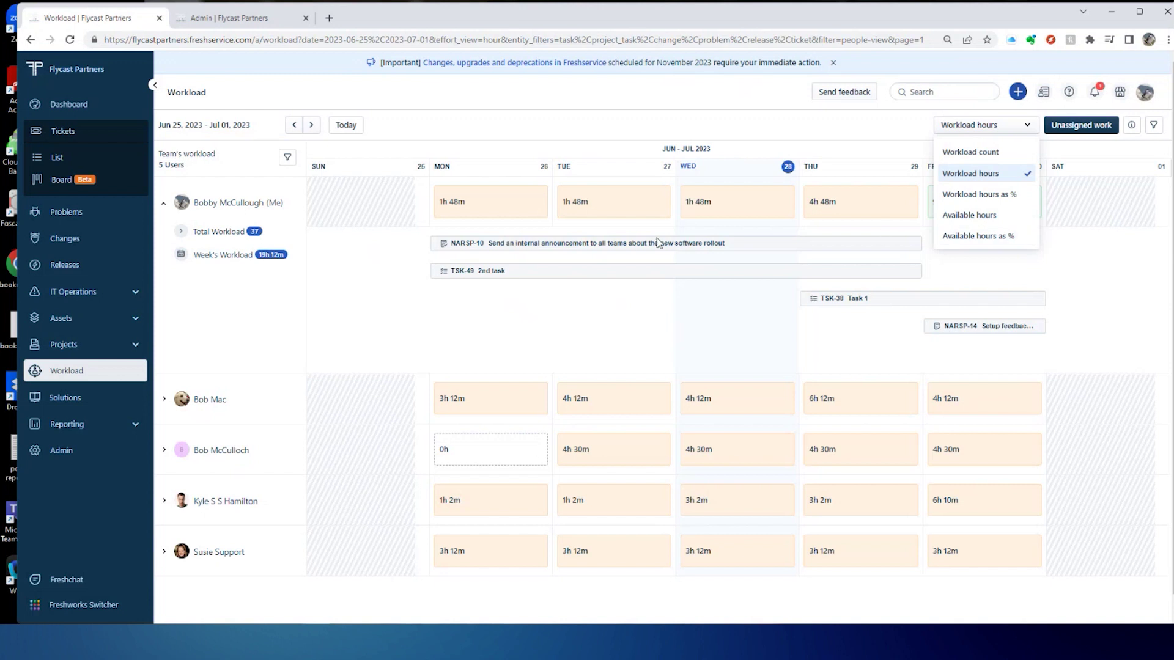
left_click(893, 131)
left_click(1012, 129)
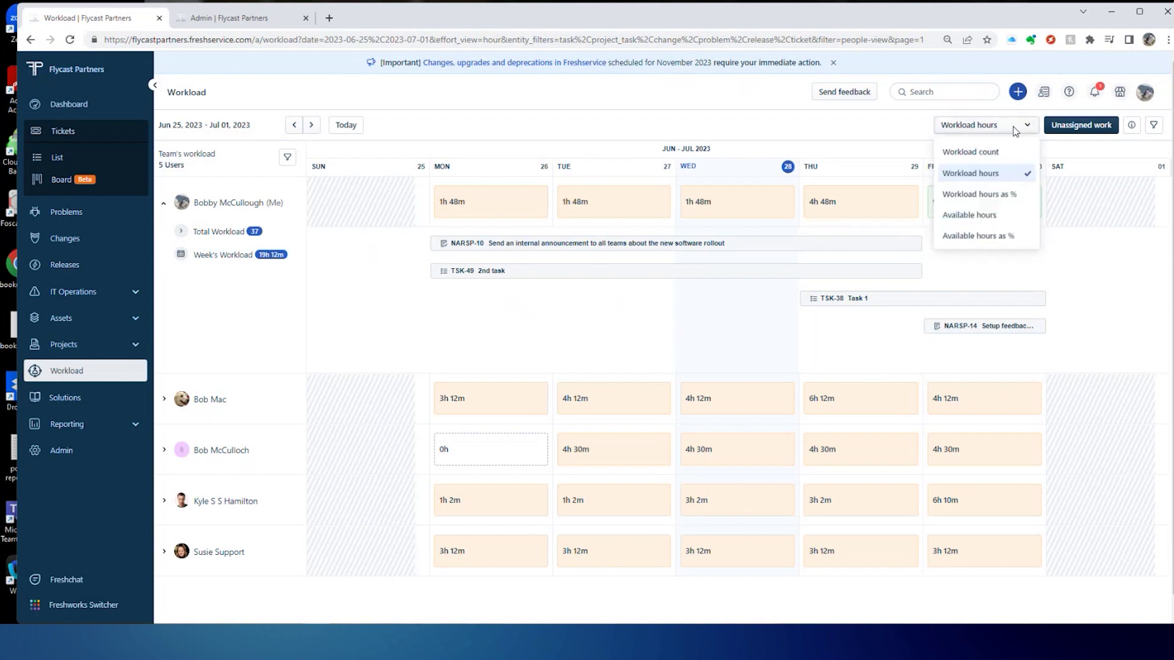
left_click(1003, 195)
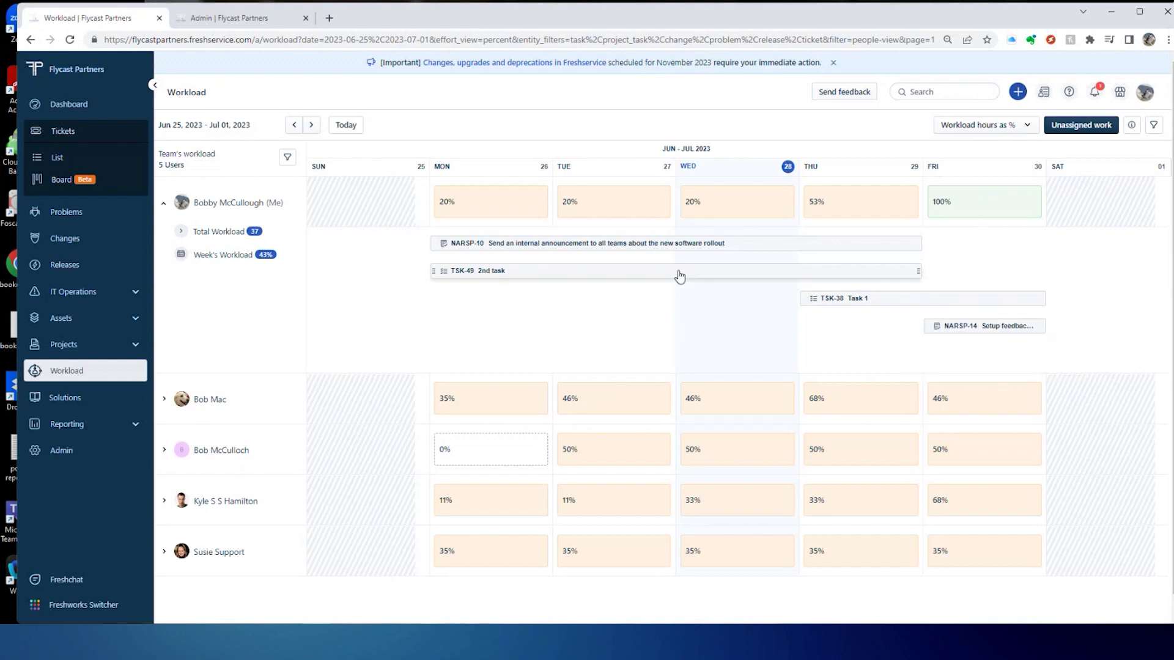
Review Workload Management admin settings: Autofill Planning dates and the 80%/100% workload level thresholds
left_click(227, 17)
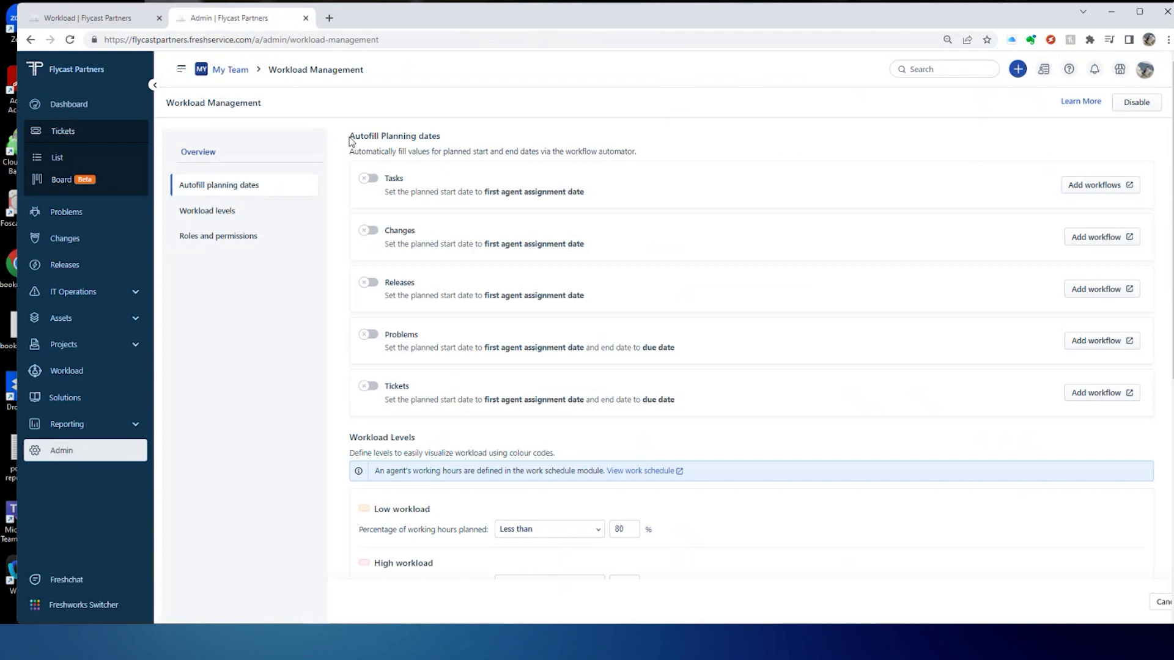
left_click_drag(350, 141, 453, 142)
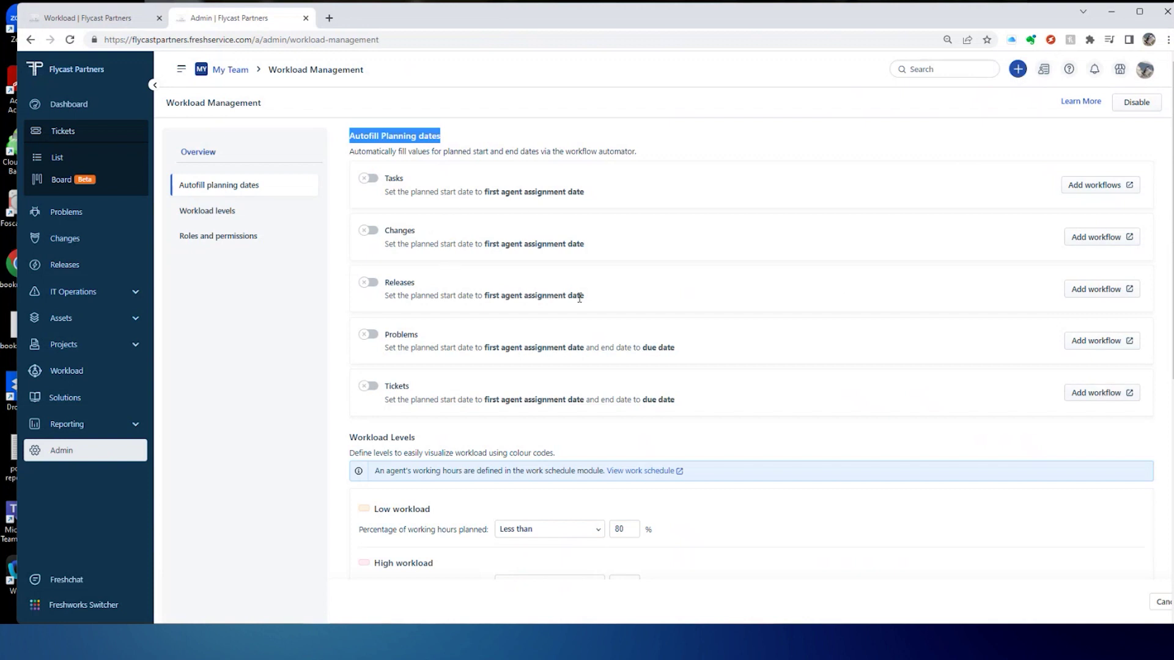
scroll(579, 298, "down", 4)
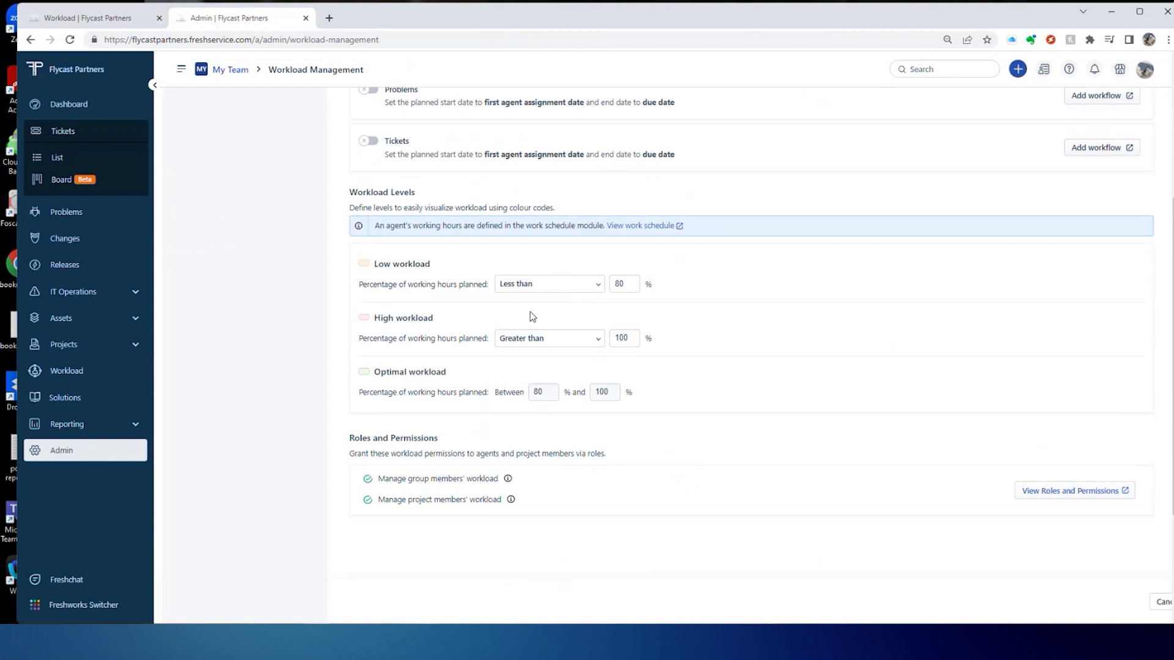
left_click(617, 287)
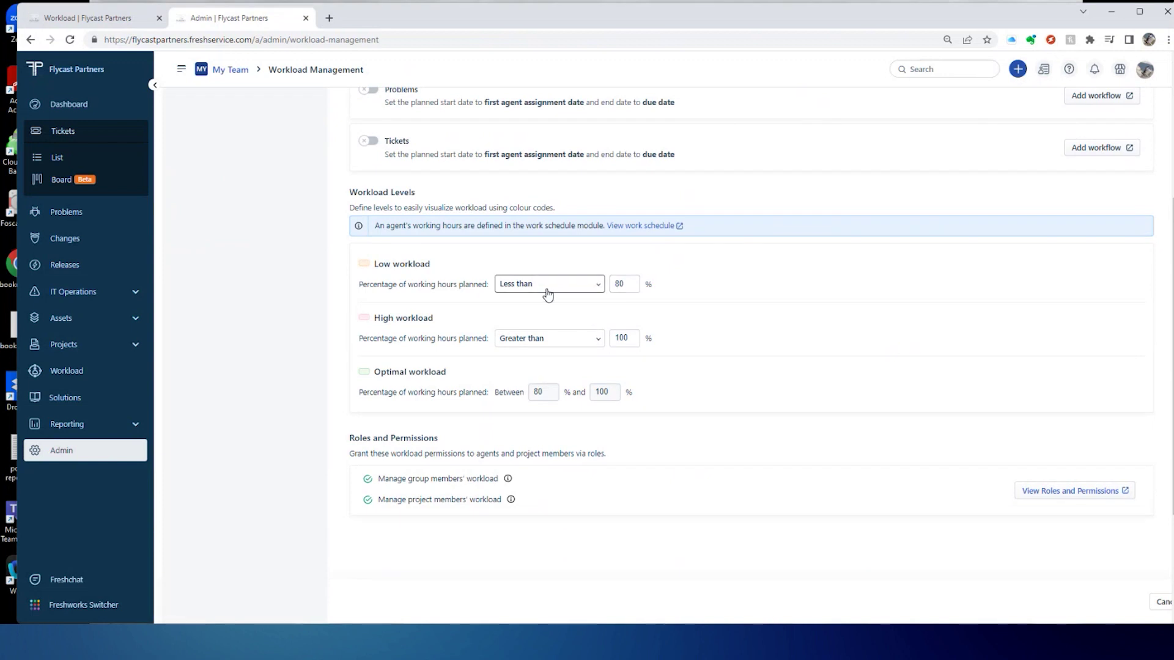